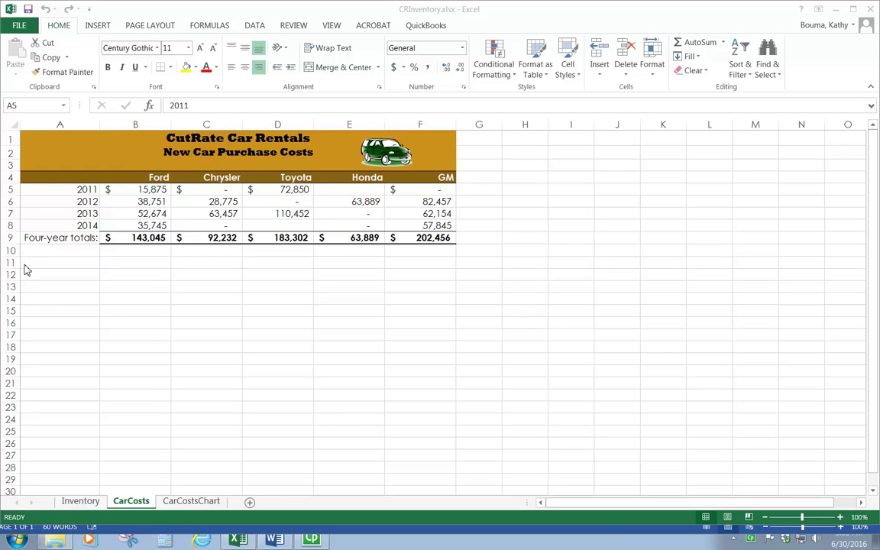
Copy the cost table in A4:F9 on the CarCosts sheet and switch to the CRCarRpt.docx document in Word
left_click_drag(39, 175, 397, 236)
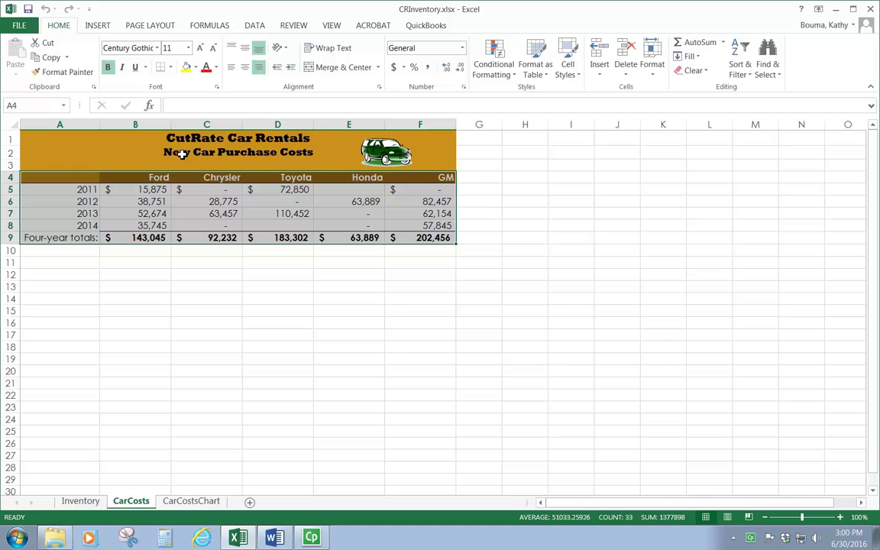
left_click(52, 59)
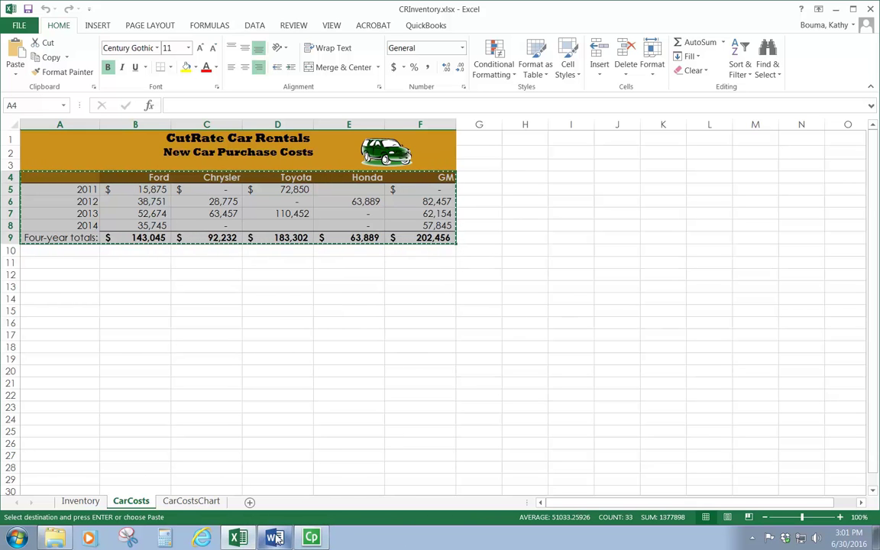
mouse_move(275, 538)
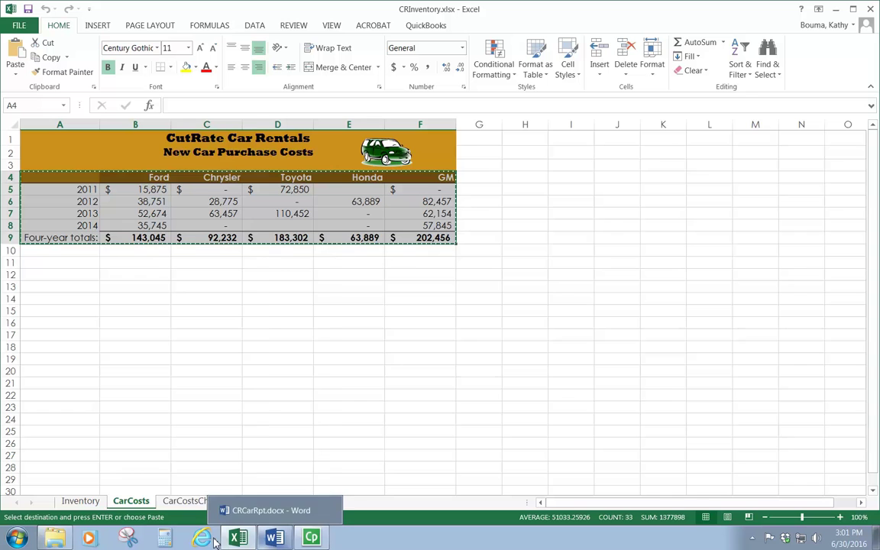
left_click(275, 539)
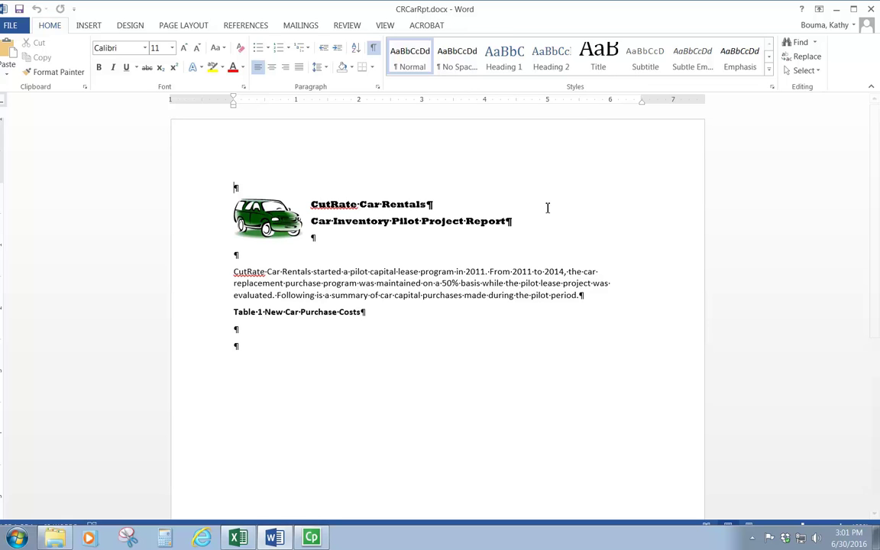
Paste the copied range as a linked Microsoft Excel Worksheet Object in the last empty paragraph below the Table 1 title
left_click(239, 345)
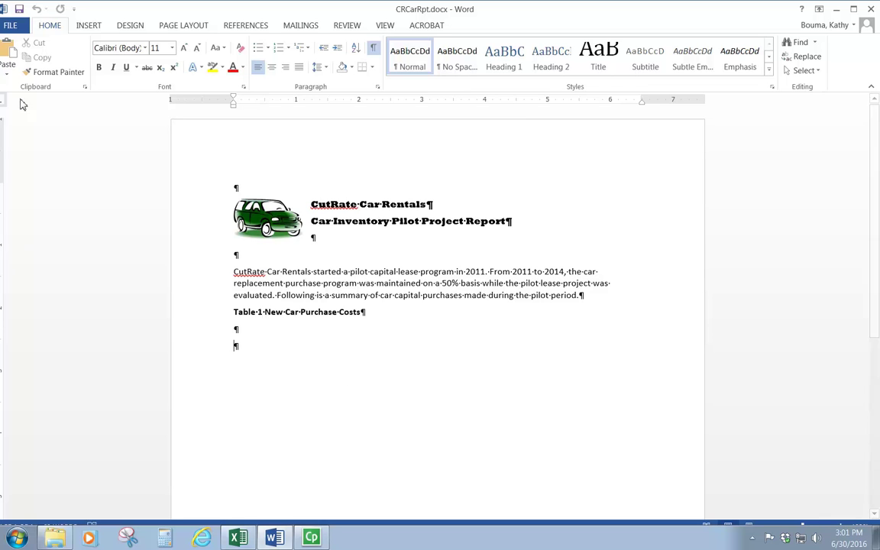
left_click(6, 72)
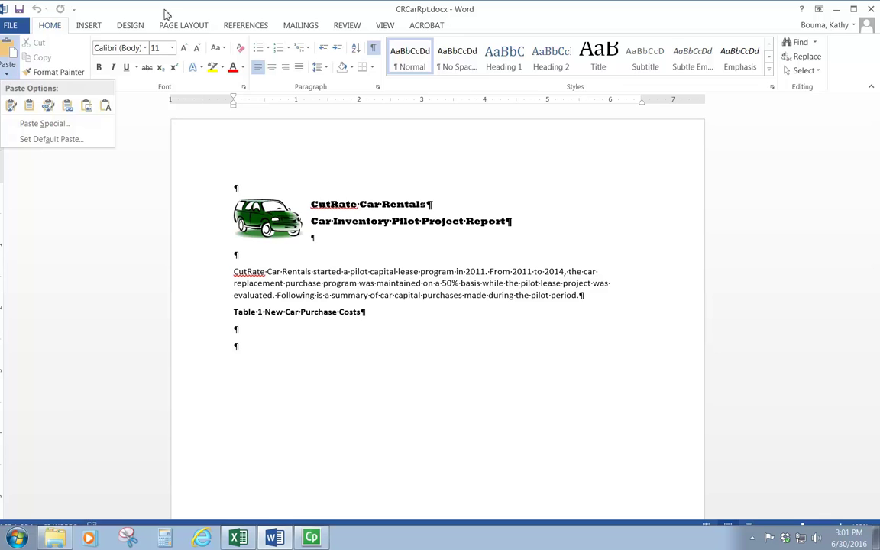
left_click(39, 124)
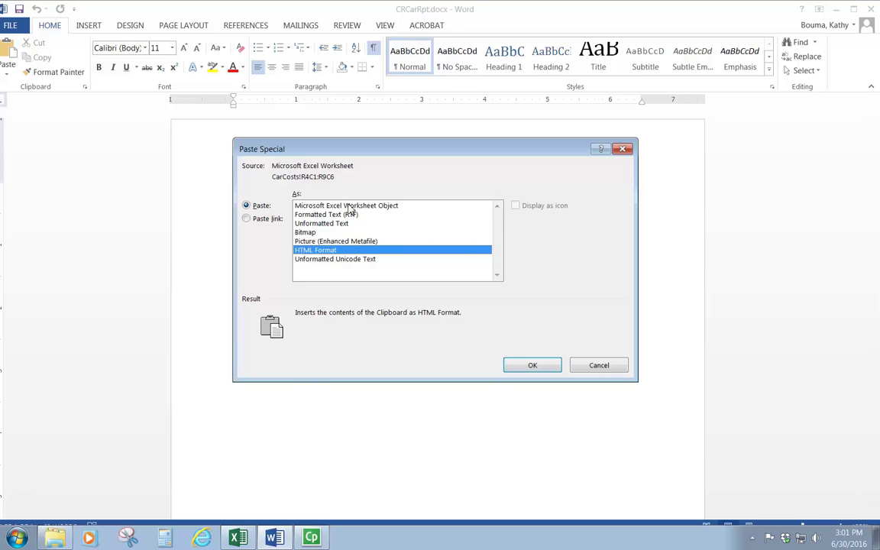
left_click(313, 206)
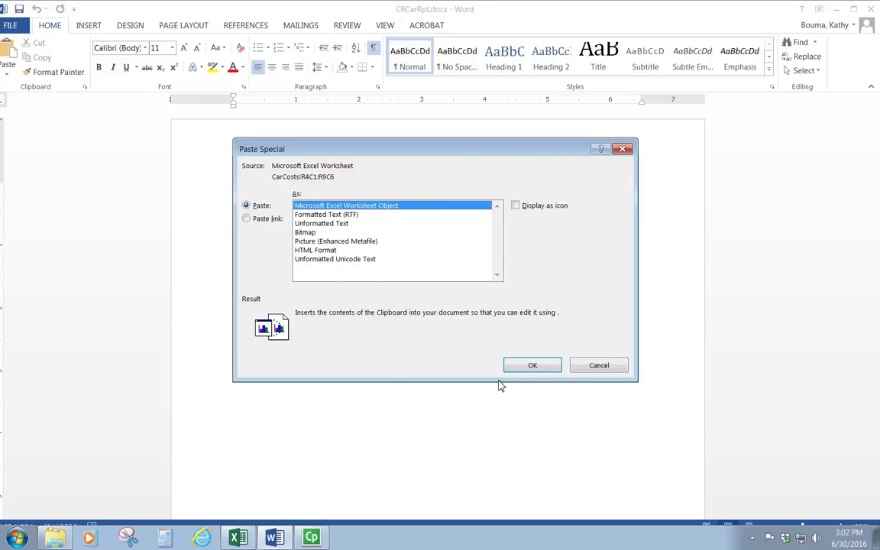
left_click(248, 219)
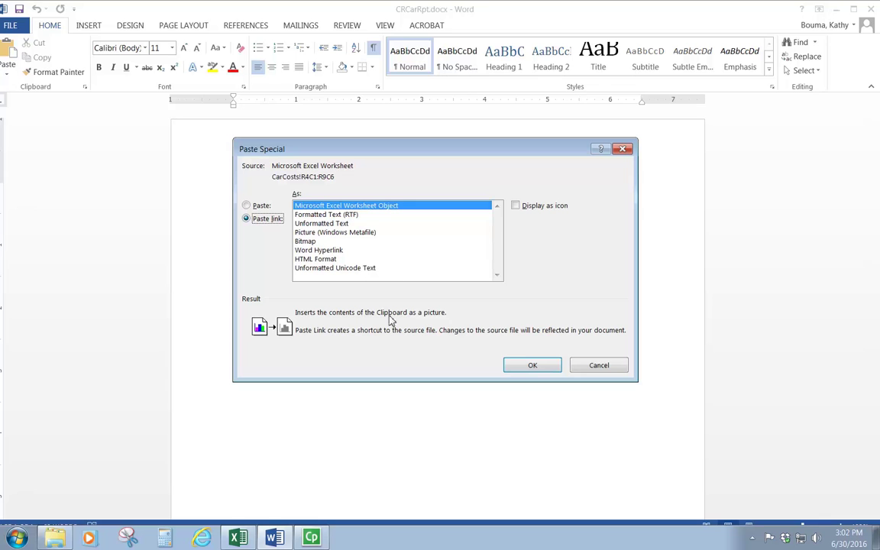
left_click(533, 365)
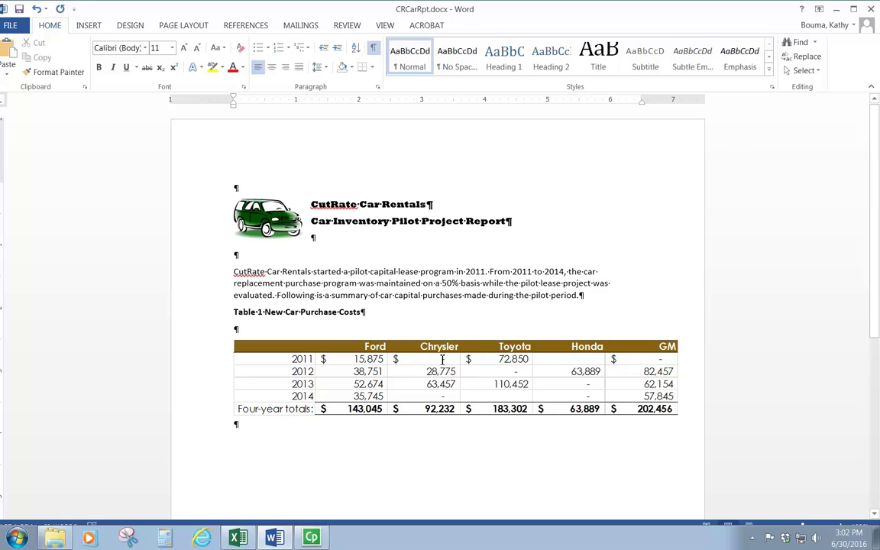
Compare the linked table in the Word report with its source range in the Excel workbook
key("alt+Tab")
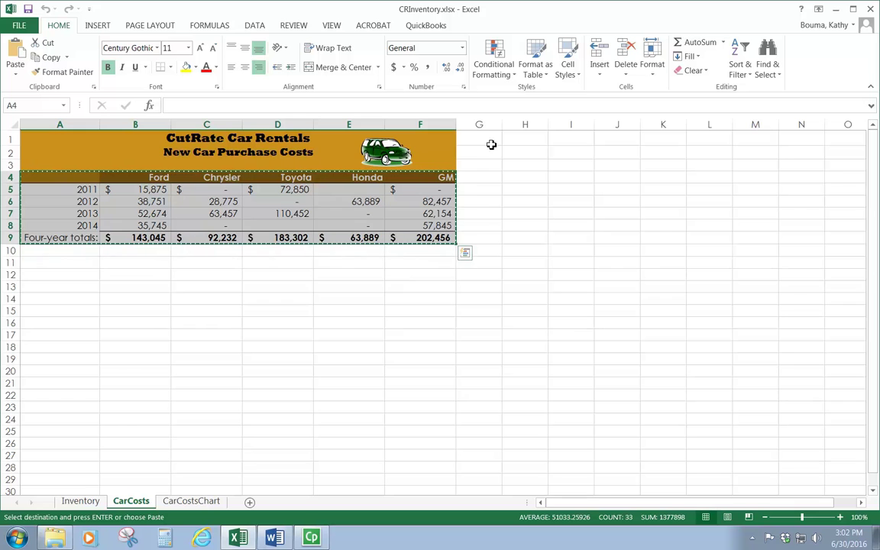
left_click(274, 539)
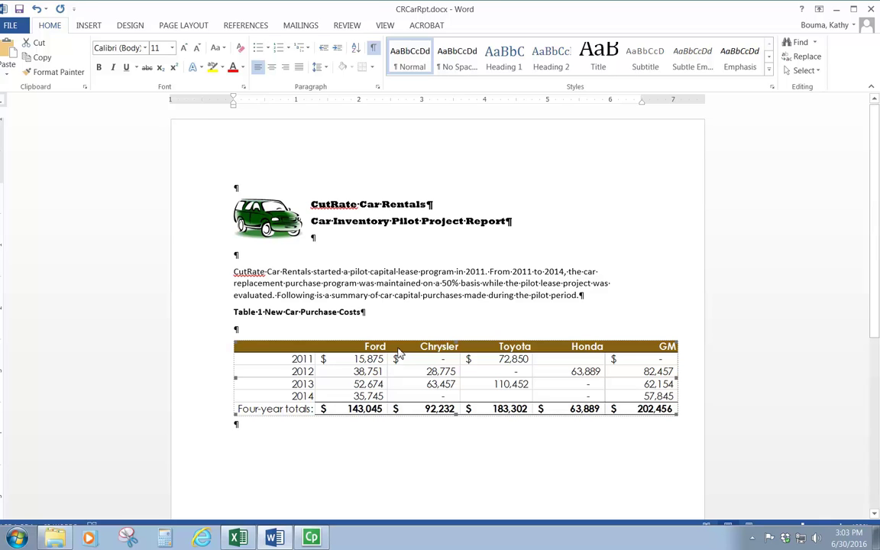
key("alt+Tab")
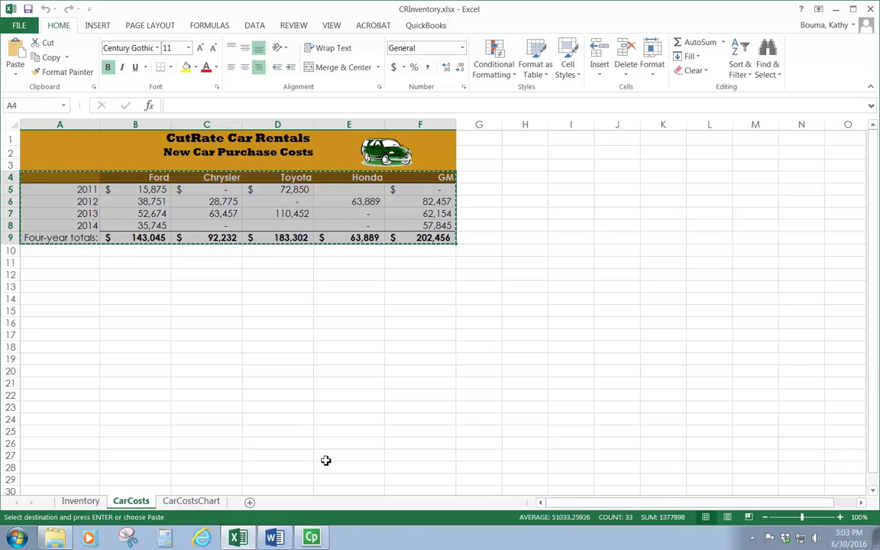
left_click(275, 538)
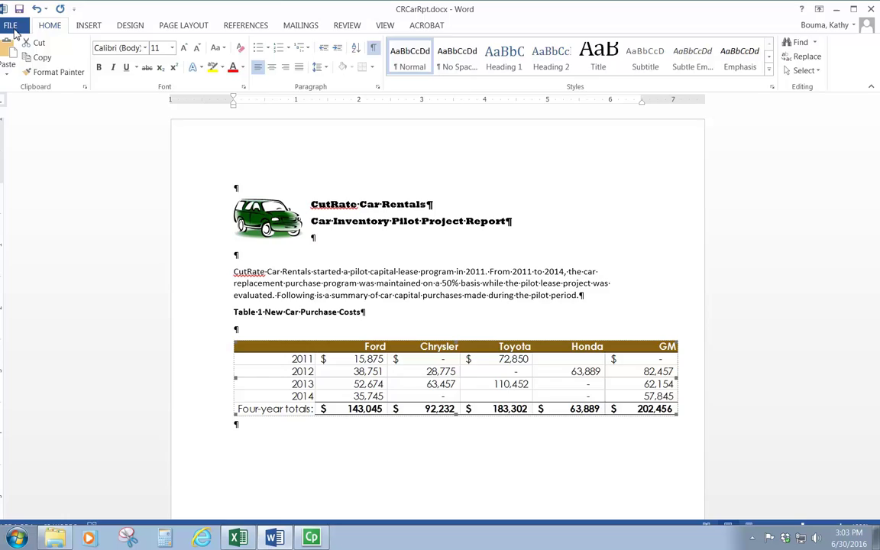
Save a copy of the report on the Desktop as Test Linked File, and close it with its changes saved
left_click(11, 25)
left_click(45, 142)
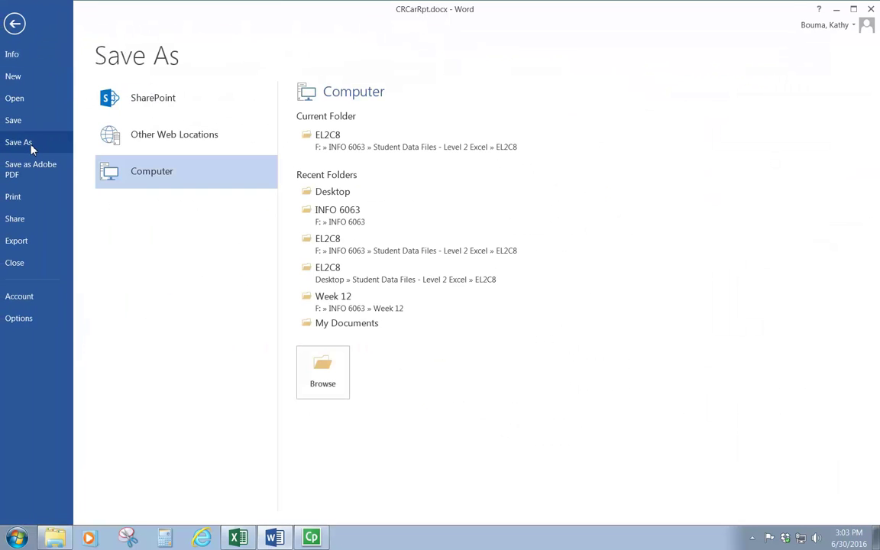
left_click(337, 192)
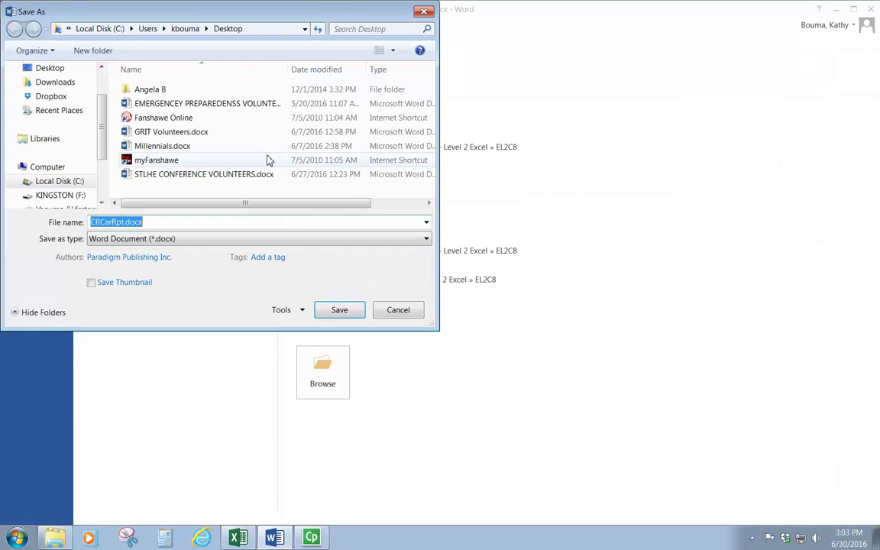
left_click(50, 68)
left_click(155, 222)
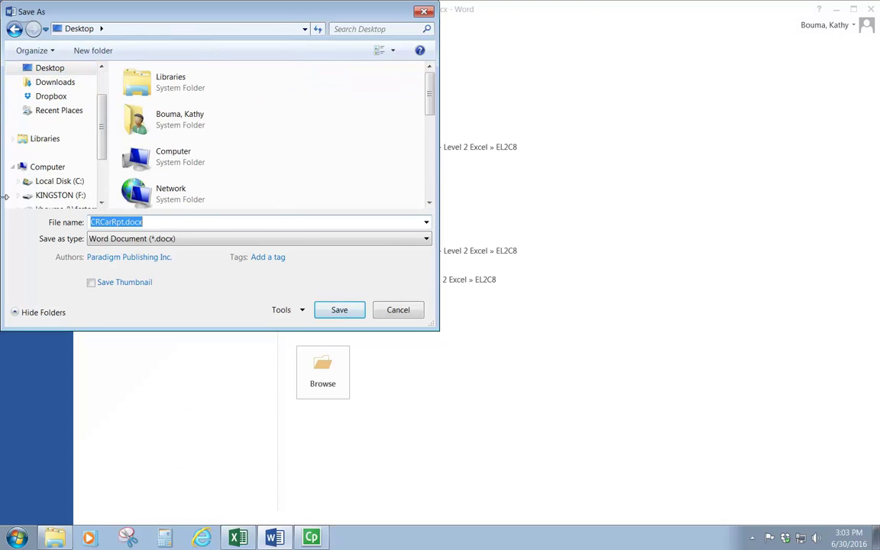
type("Test Linked File")
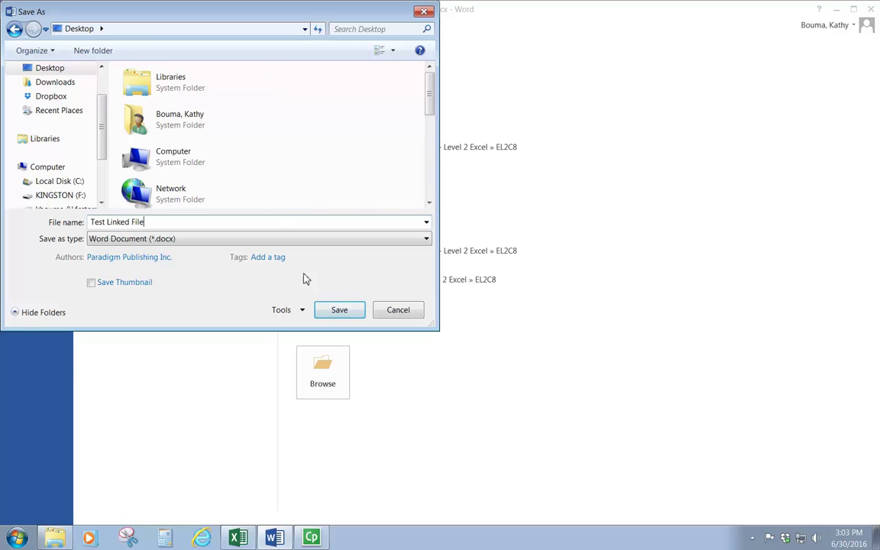
left_click(336, 311)
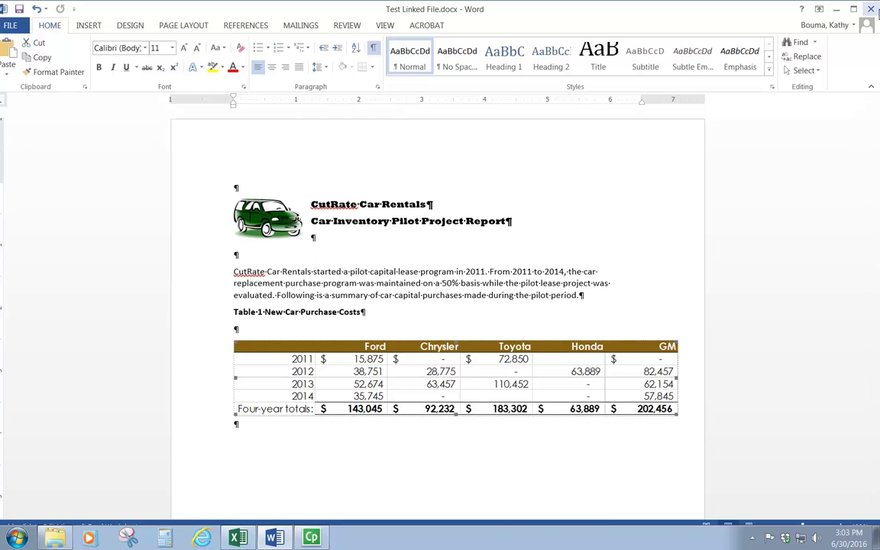
left_click(869, 9)
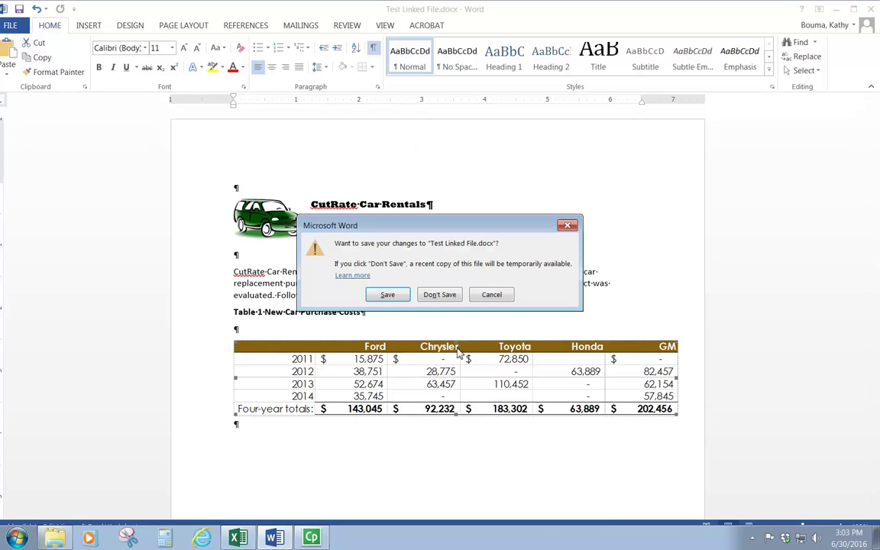
left_click(391, 295)
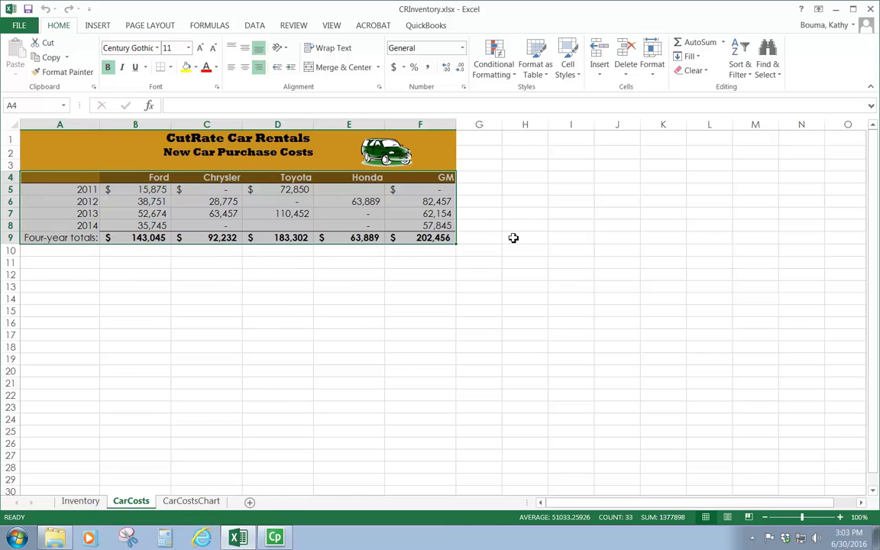
Enter 85000 as the 2011 Honda cost in cell E5 of the CarCosts sheet
left_click(493, 201)
key("Escape")
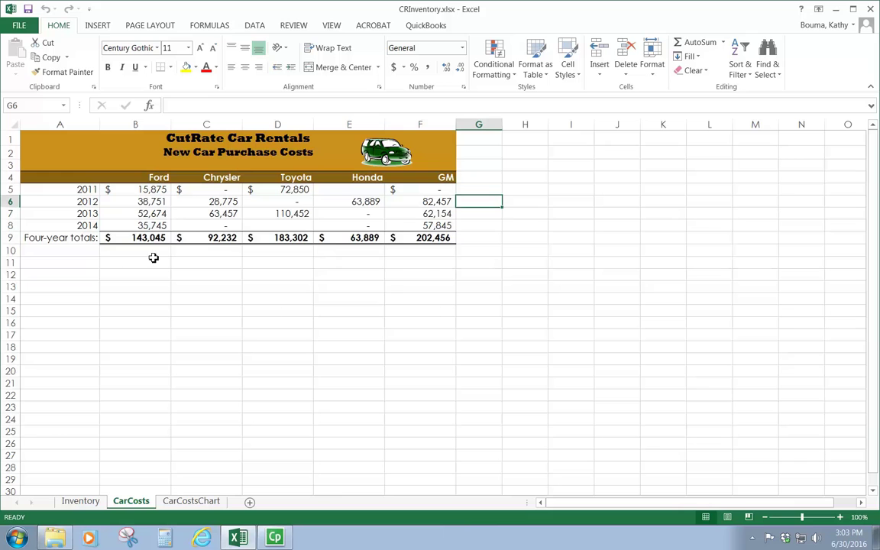
left_click(203, 356)
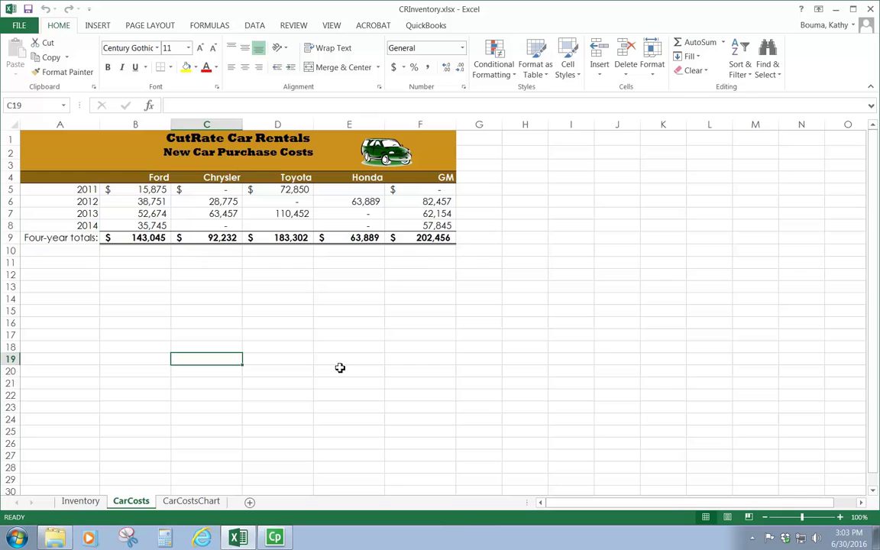
left_click(356, 189)
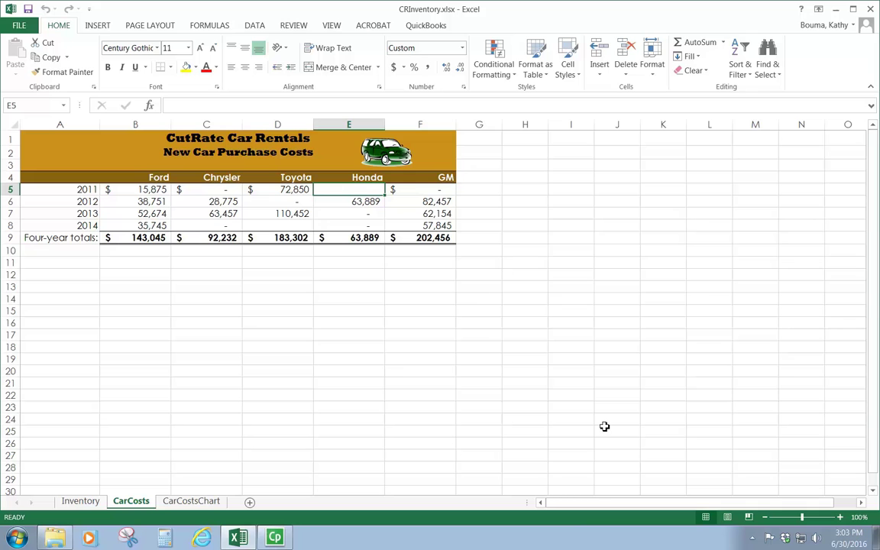
type("85000")
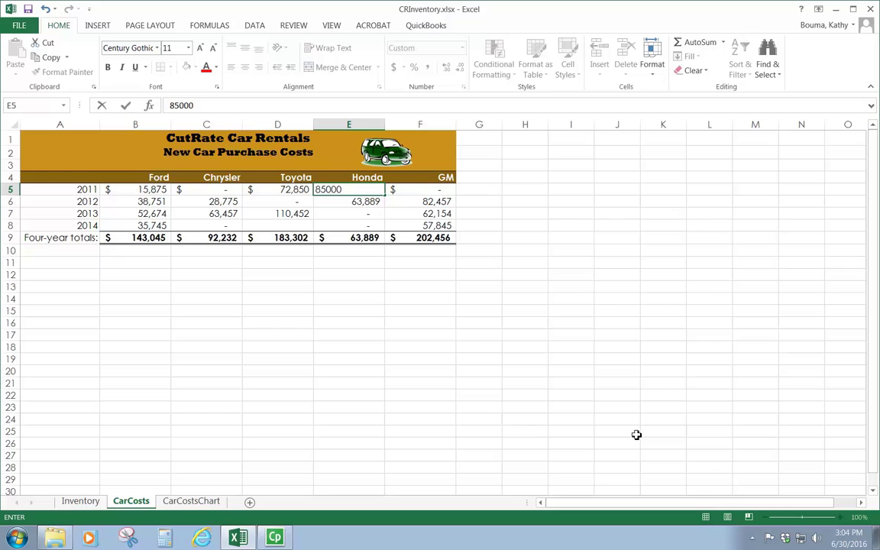
key("Return")
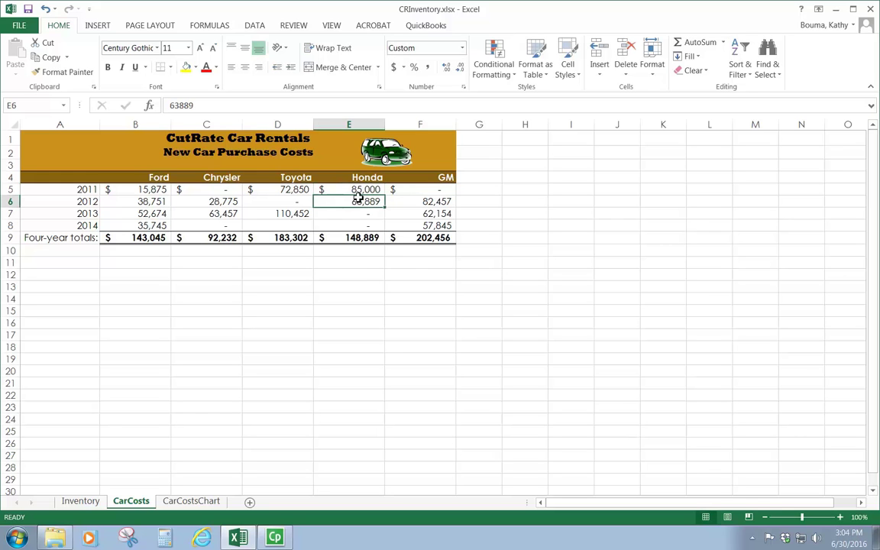
left_click(583, 248)
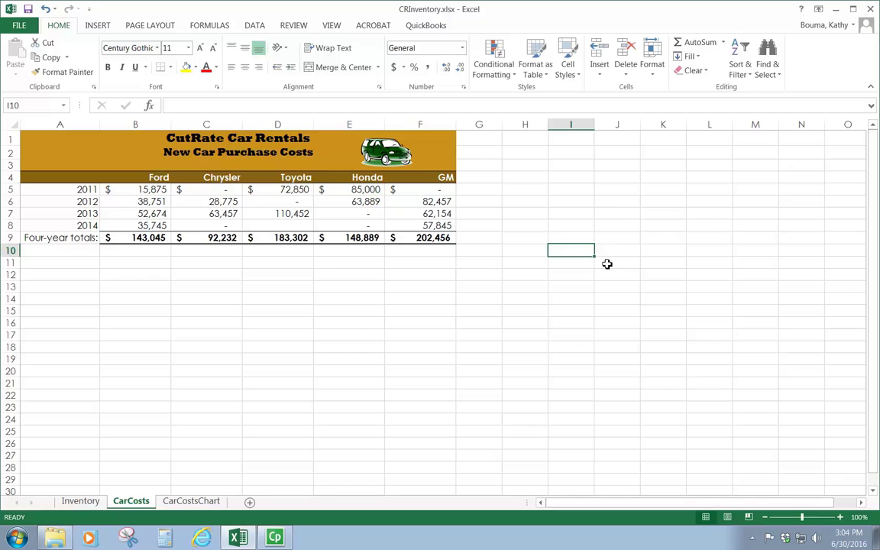
Close the EL2C8 folder window and open Test Linked File.docx from the desktop in Word
left_click(870, 6)
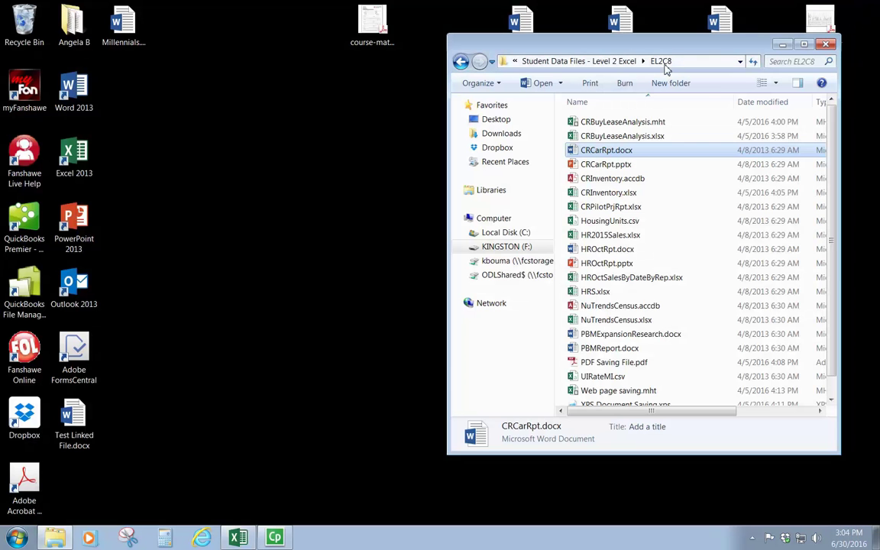
left_click(824, 43)
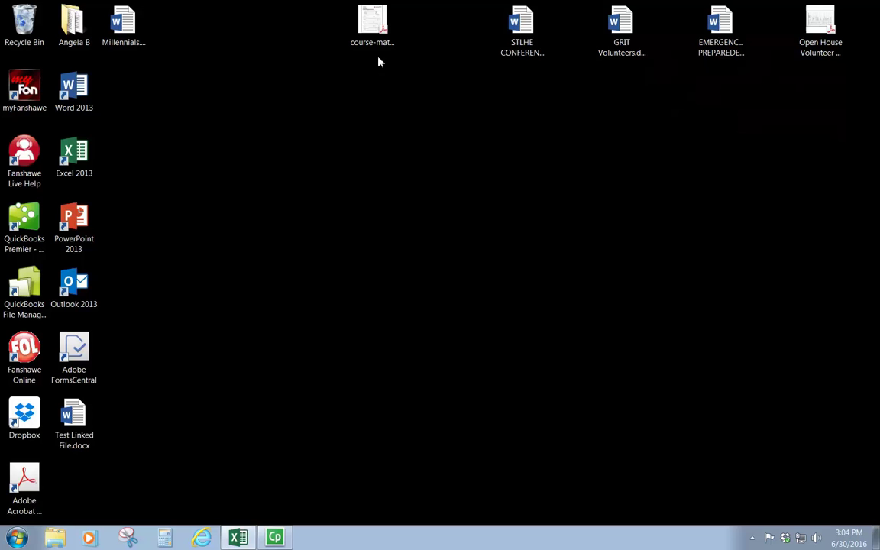
left_click_drag(74, 420, 418, 159)
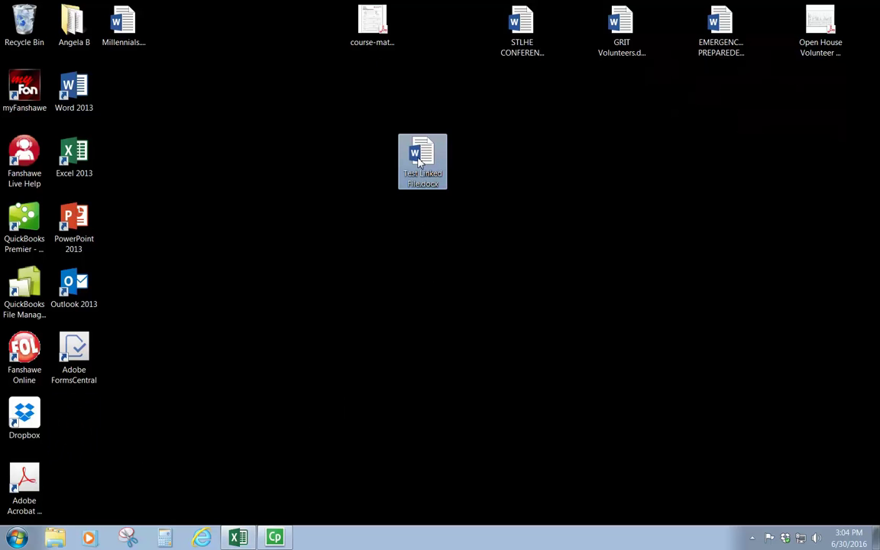
double_click(421, 159)
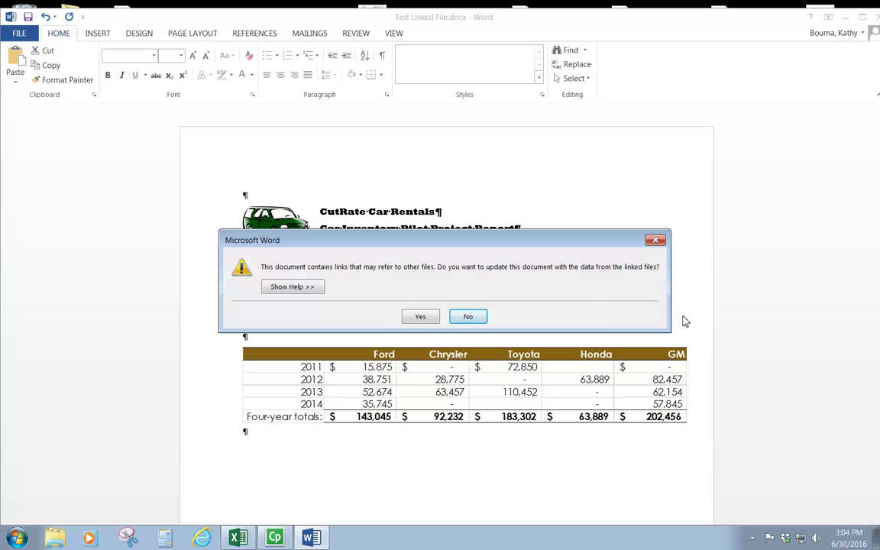
Move the link update prompt off the cost table and accept updating the document with data from the linked files
left_click_drag(538, 246, 450, 93)
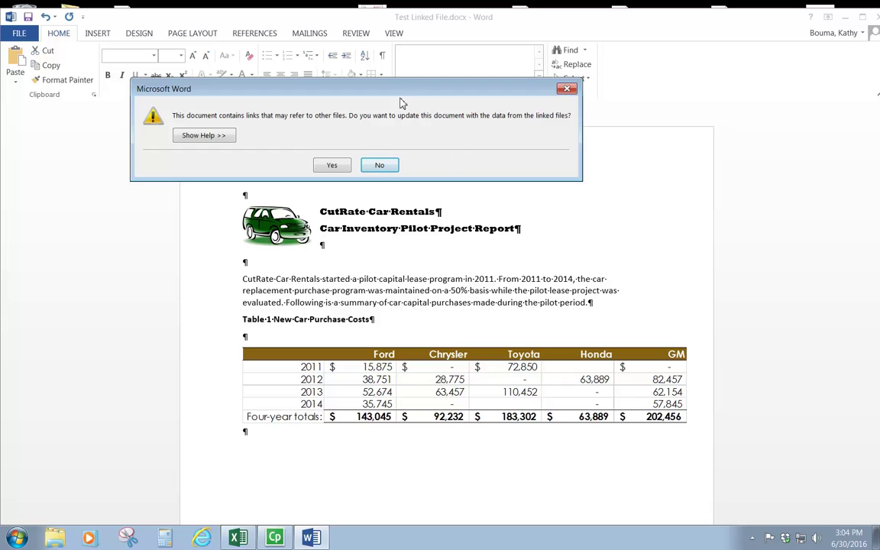
left_click_drag(402, 98, 461, 169)
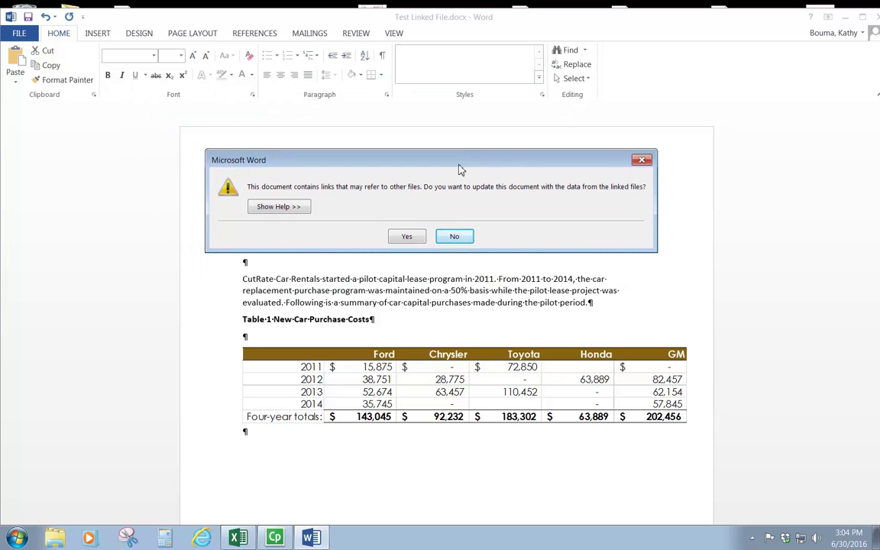
left_click(408, 238)
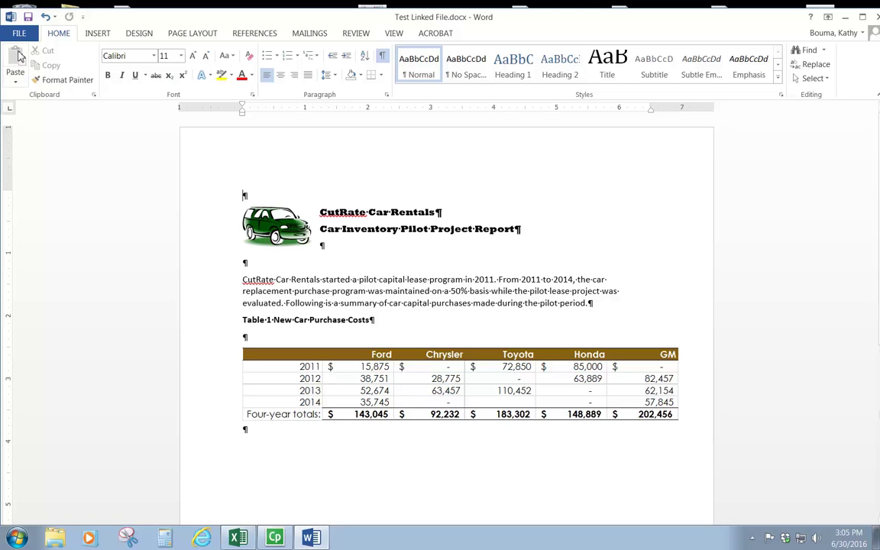
left_click(15, 78)
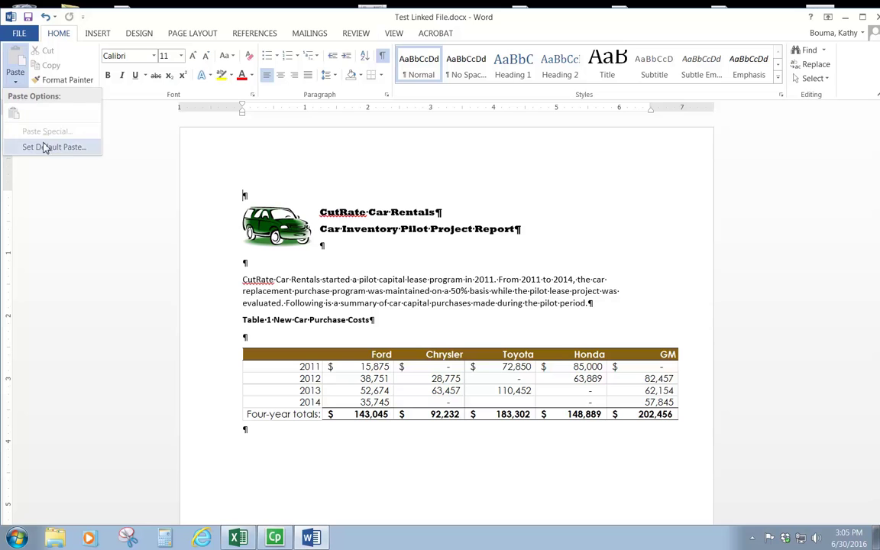
left_click(130, 195)
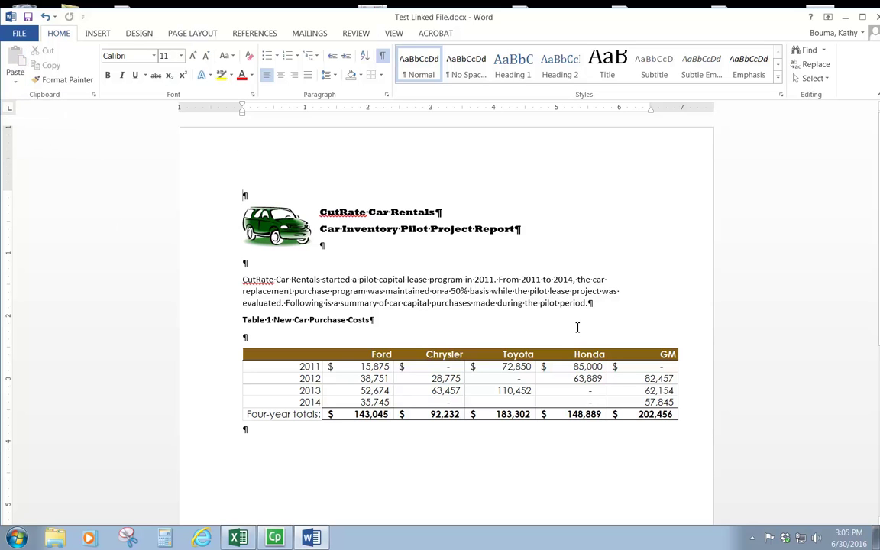